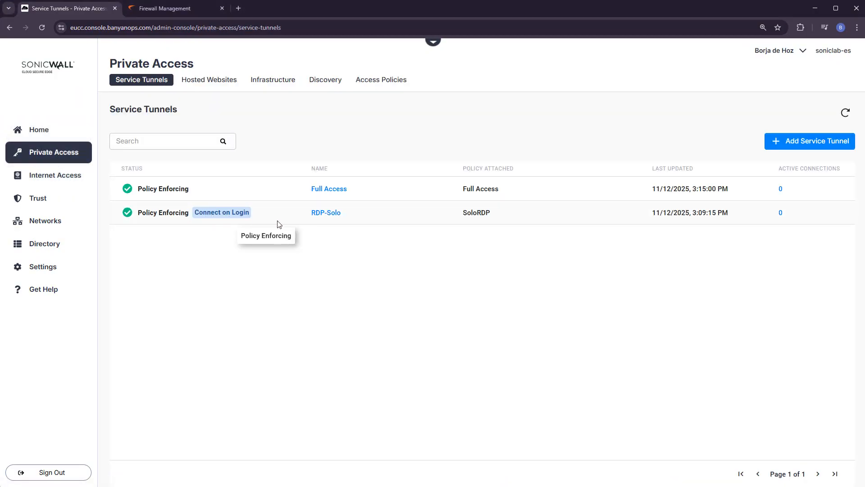
# - Examine the RDP-Solo service tunnel's Connect on Login settings, then return to the service tunnel list
pyautogui.click(324, 216)
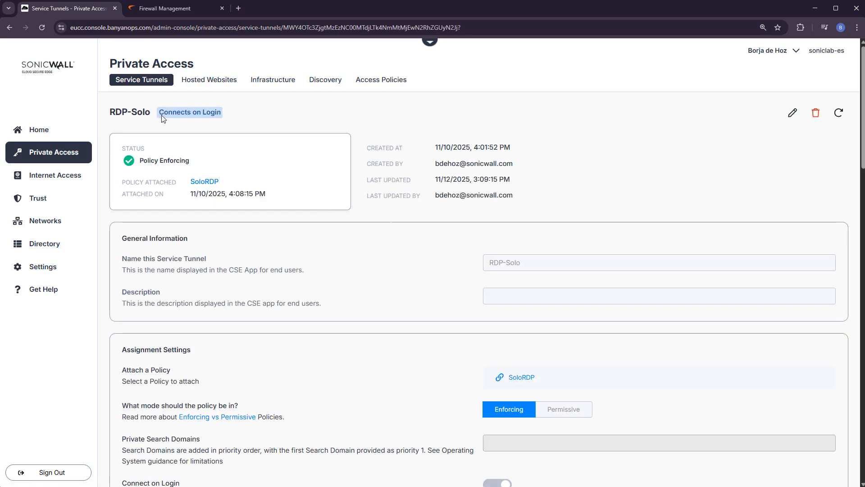
pyautogui.scroll(-3, 714, 289)
pyautogui.scroll(3, 721, 226)
pyautogui.click(793, 112)
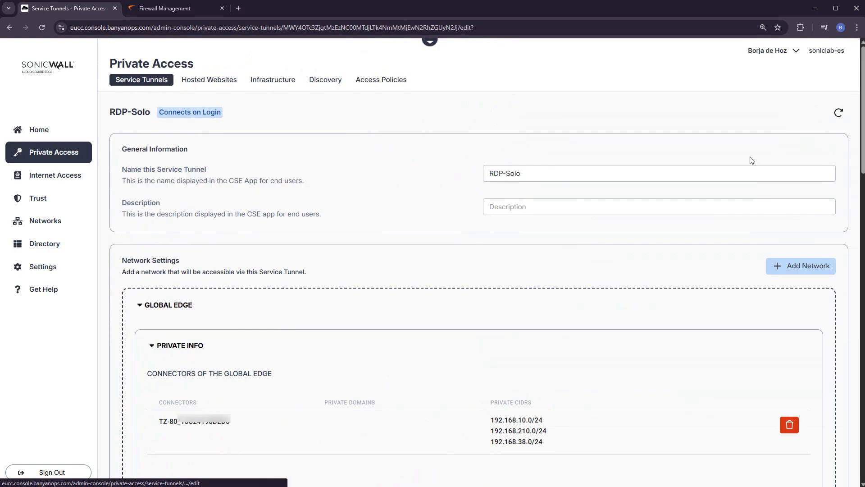
pyautogui.scroll(-6, 571, 304)
pyautogui.scroll(-13, 570, 304)
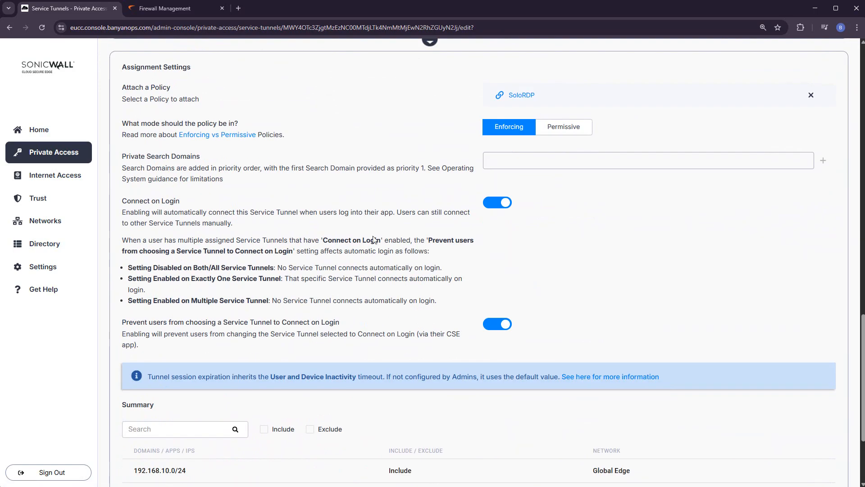
pyautogui.moveTo(120, 206); pyautogui.dragTo(198, 205)
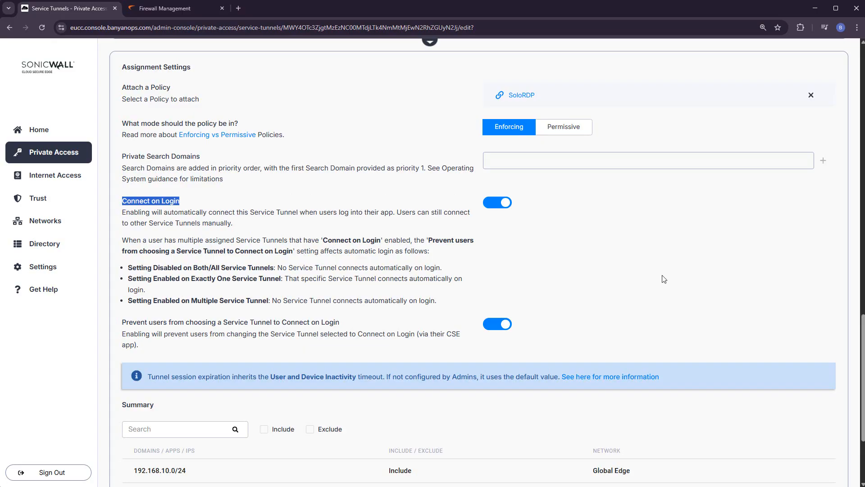
pyautogui.click(42, 151)
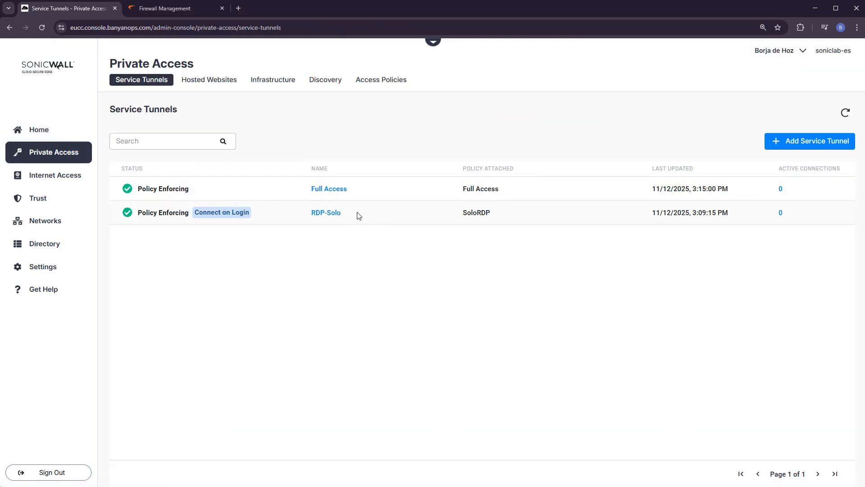
pyautogui.moveTo(358, 214); pyautogui.dragTo(310, 213)
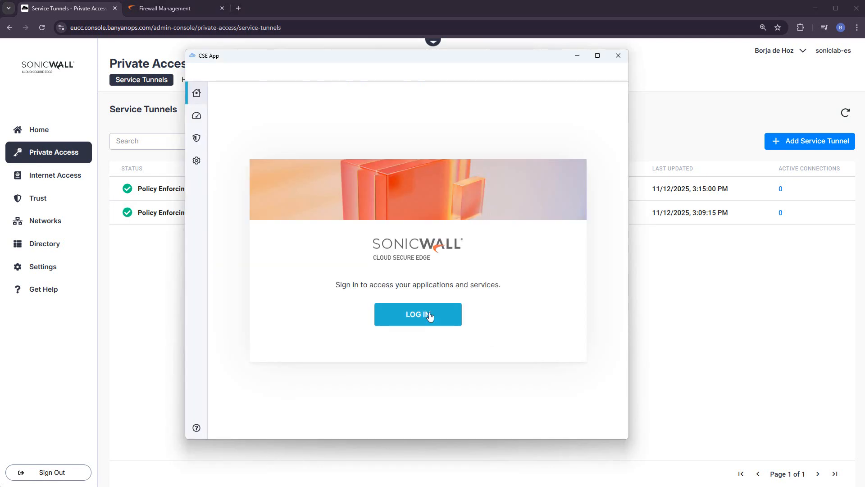
# - Sign in to the CSE App with the already connected Microsoft account and return to the service tunnel list in the browser
pyautogui.click(430, 315)
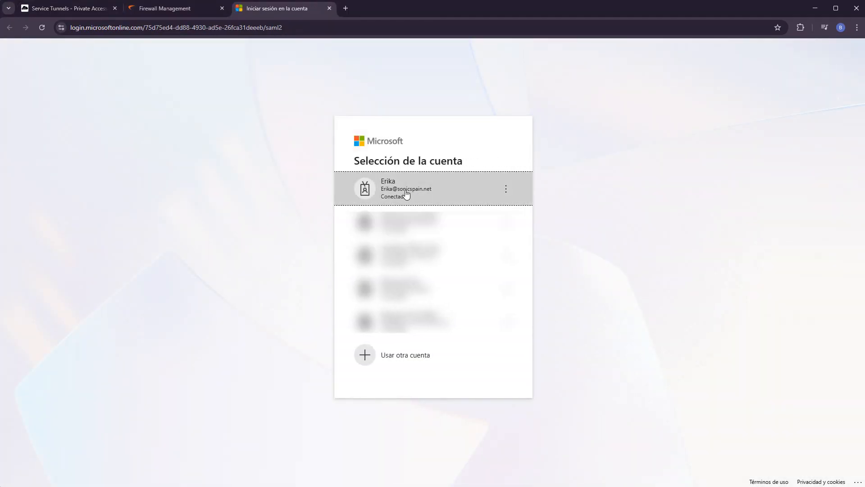
pyautogui.click(402, 191)
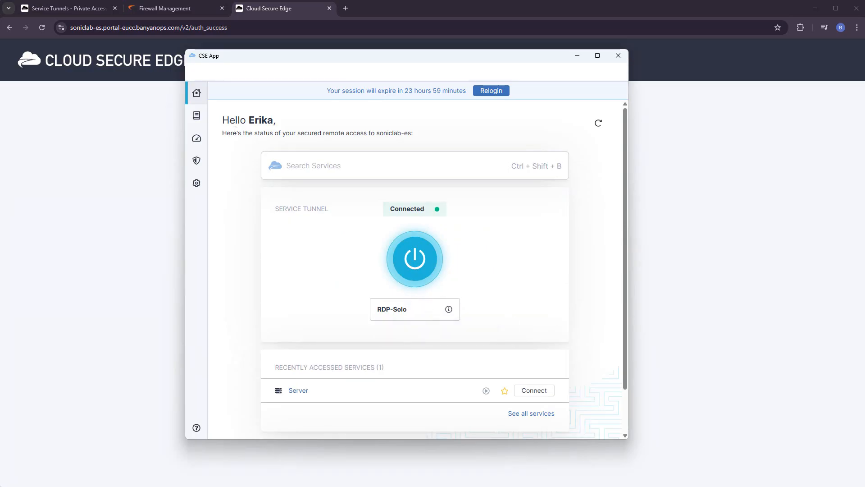
pyautogui.click(75, 11)
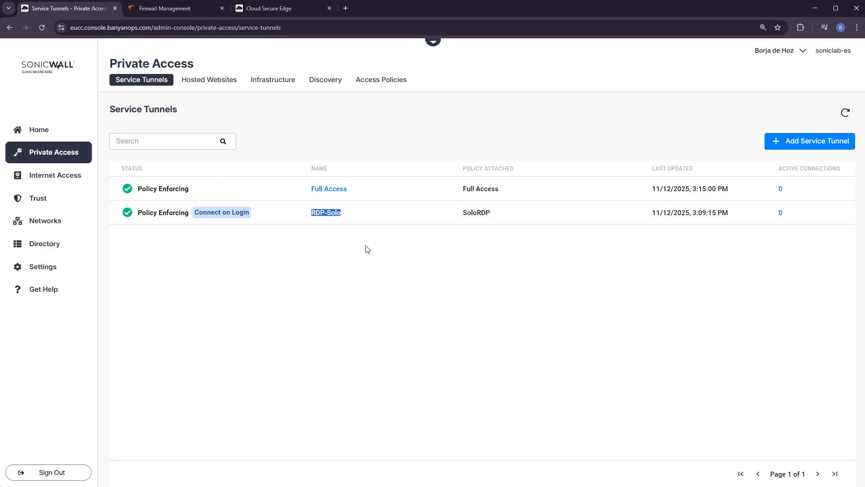
pyautogui.click(375, 217)
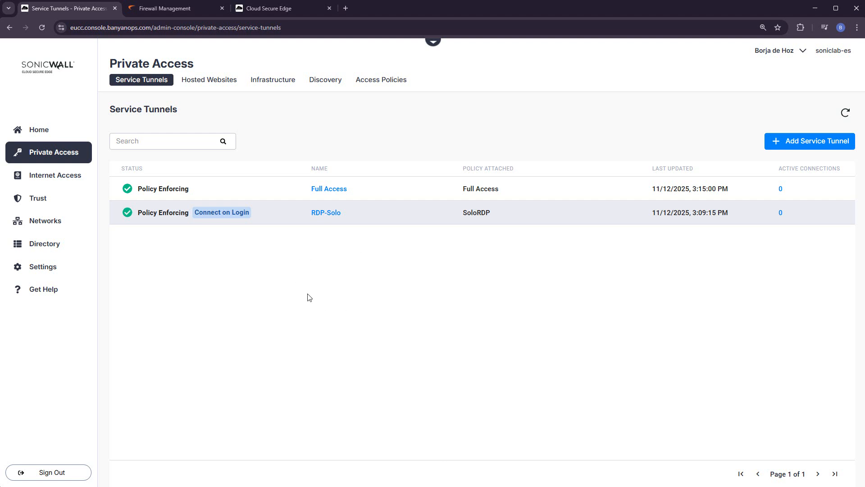
# - Open the Trusted Networks settings and examine the requirements for providing the network MAC addresses
pyautogui.click(38, 227)
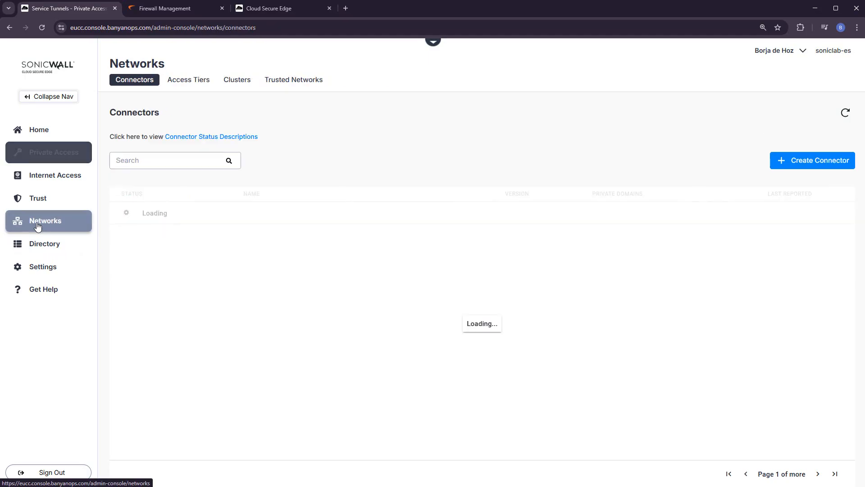
pyautogui.click(294, 84)
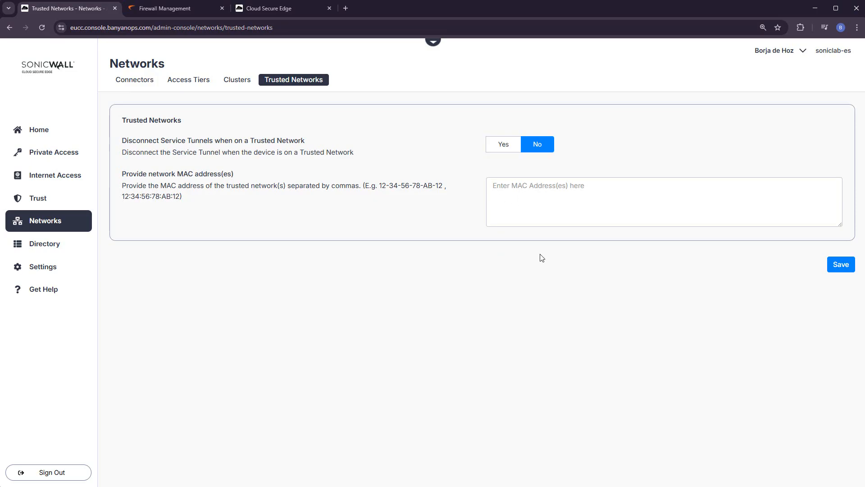
pyautogui.moveTo(379, 186); pyautogui.dragTo(422, 199)
pyautogui.click(467, 355)
# - Switch to the firewall management page and copy the X0 interface's default MAC address from its advanced settings
pyautogui.click(169, 13)
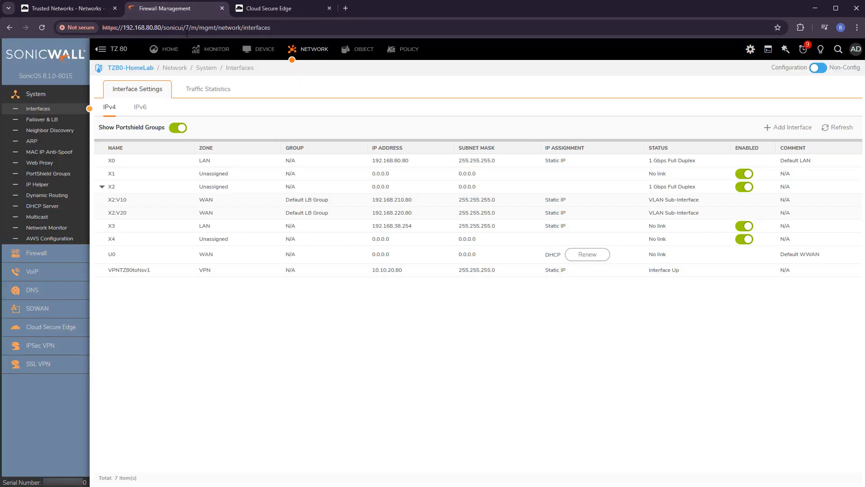
pyautogui.click(412, 162)
pyautogui.click(371, 165)
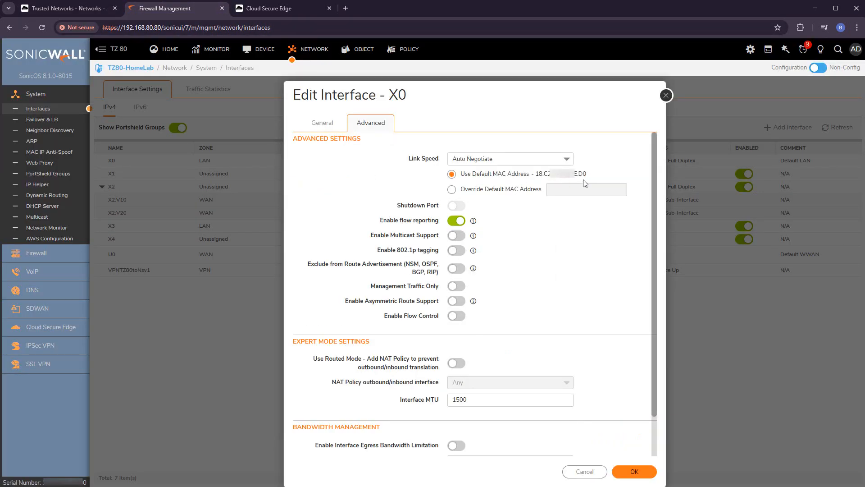
pyautogui.moveTo(586, 174); pyautogui.dragTo(535, 173)
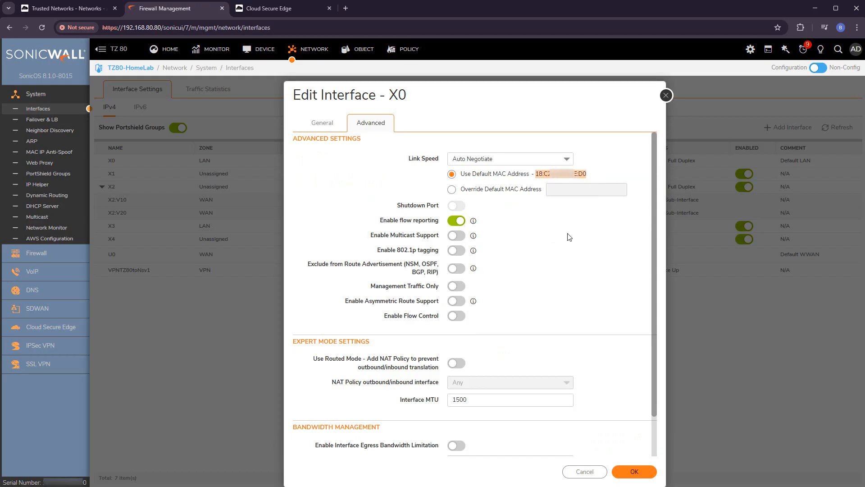
pyautogui.click(221, 332)
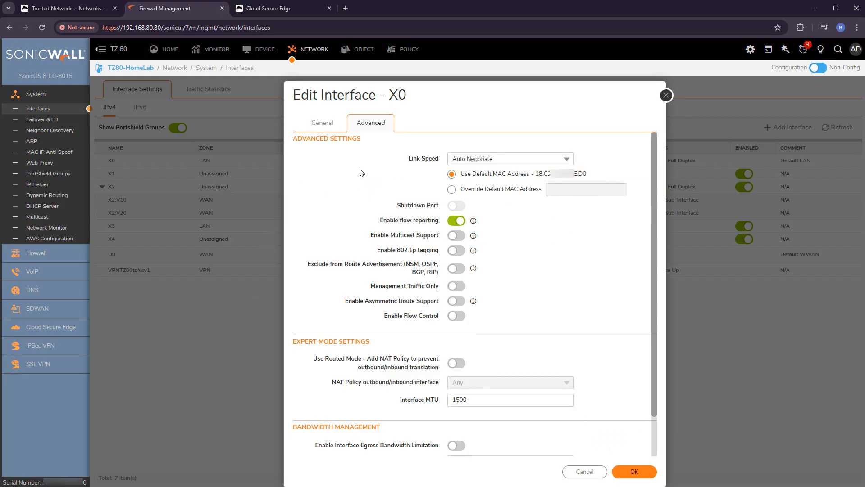
pyautogui.click(666, 95)
# - Add the copied MAC address to Trusted Networks, set service tunnels to disconnect on a trusted network, and save
pyautogui.click(79, 10)
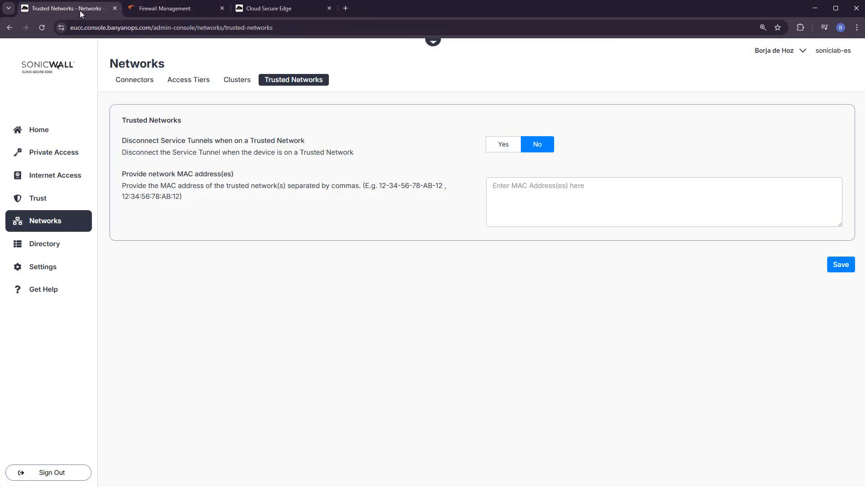
pyautogui.hotkey('ctrl', 'v')
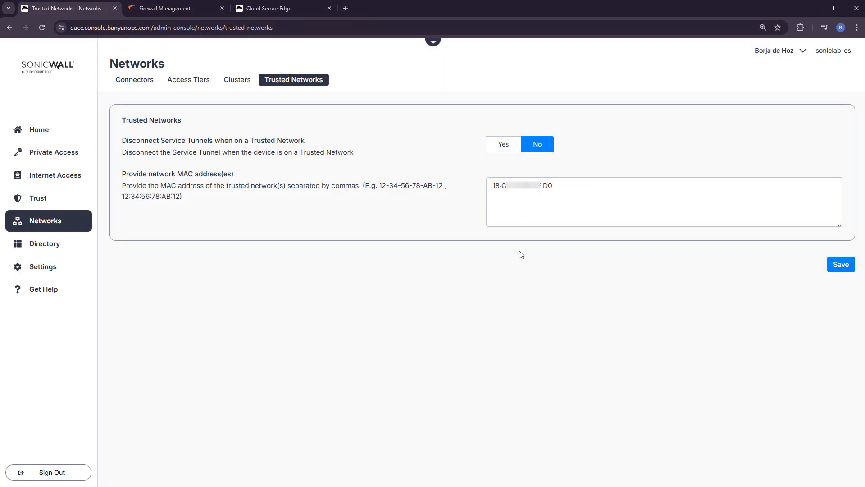
pyautogui.click(496, 143)
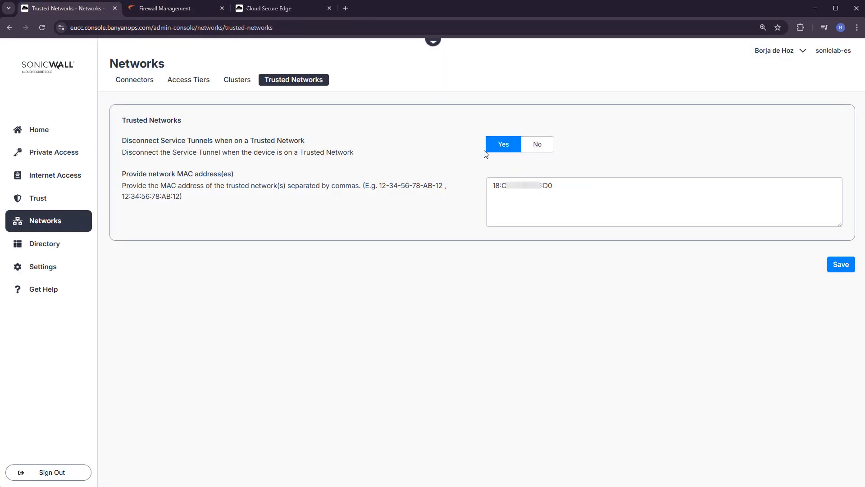
pyautogui.click(846, 269)
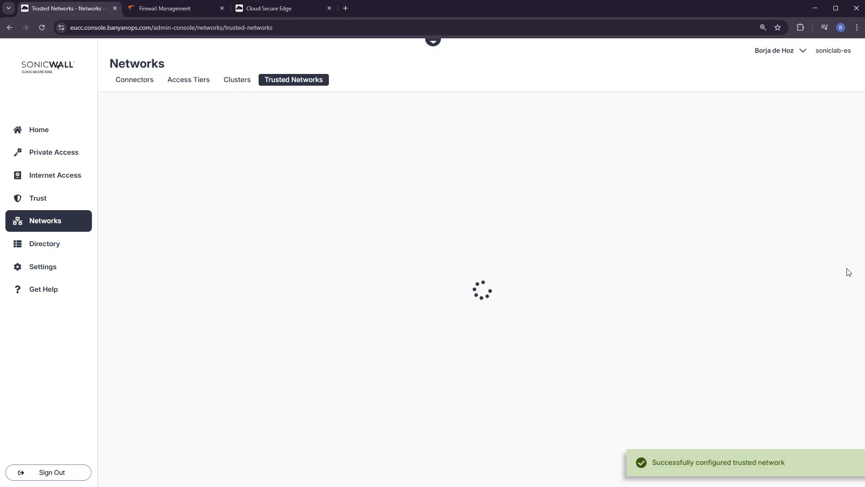
# - Log out of the CSE App and sign back in with the same Microsoft account
pyautogui.click(53, 151)
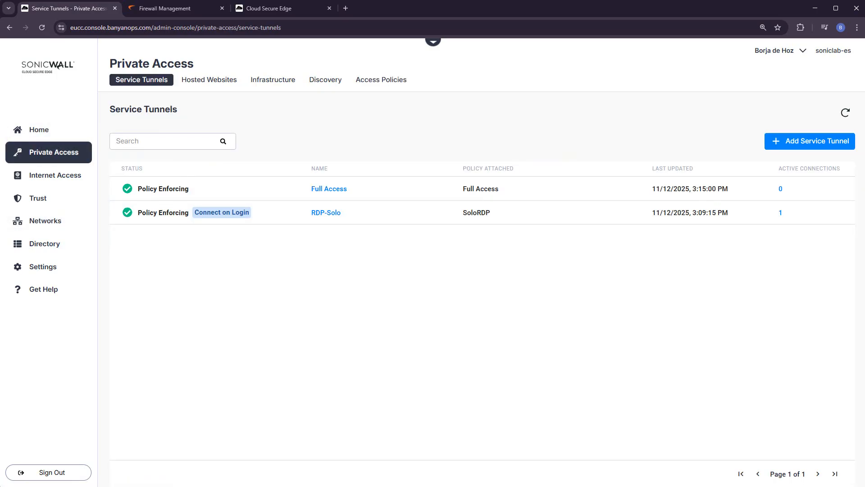
pyautogui.hotkey('alt', 'Tab')
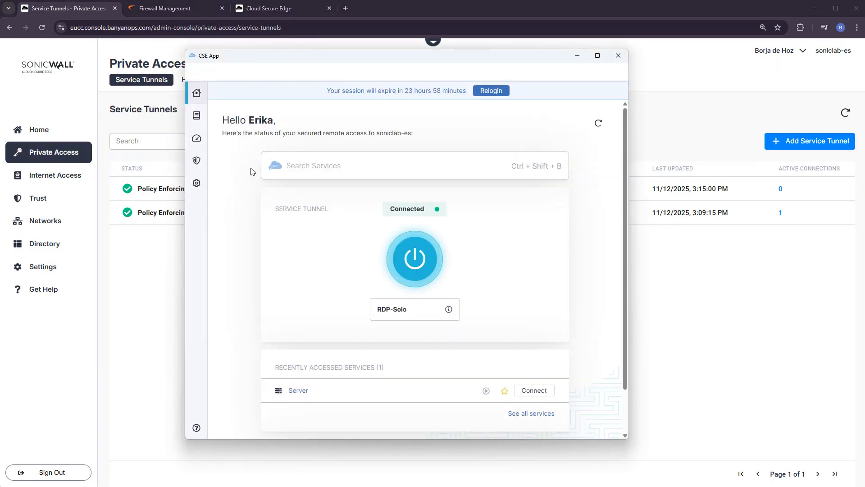
pyautogui.click(196, 182)
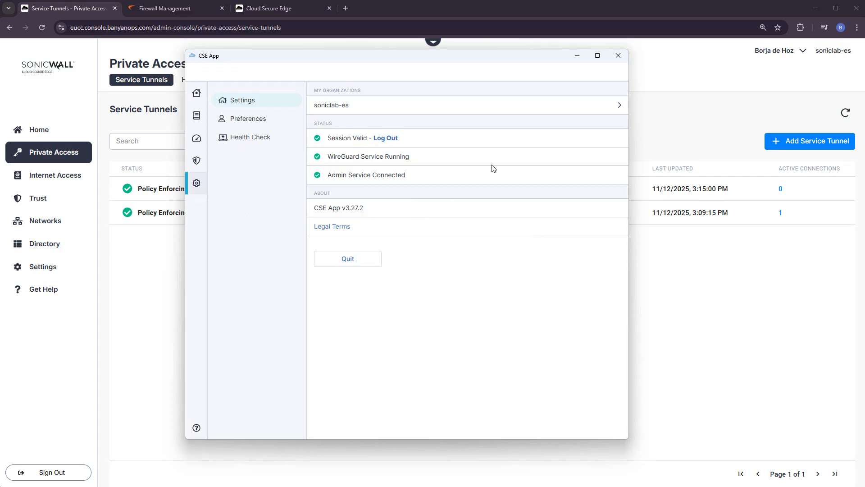
pyautogui.click(421, 318)
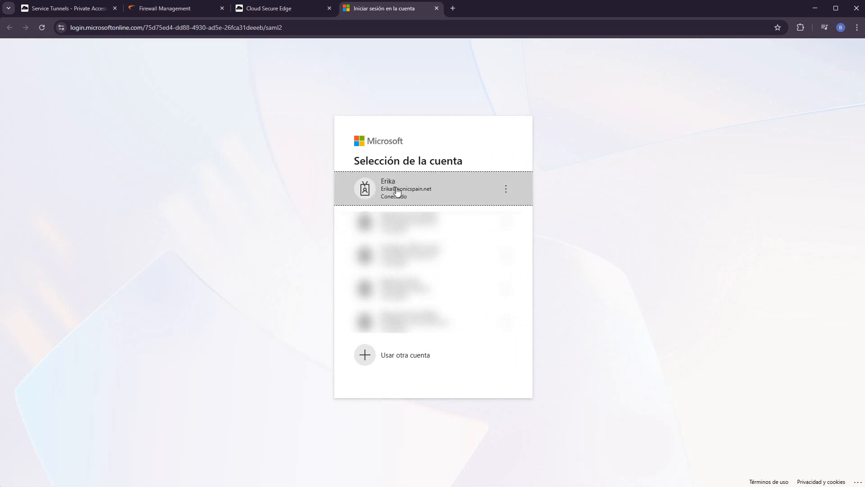
pyautogui.click(399, 192)
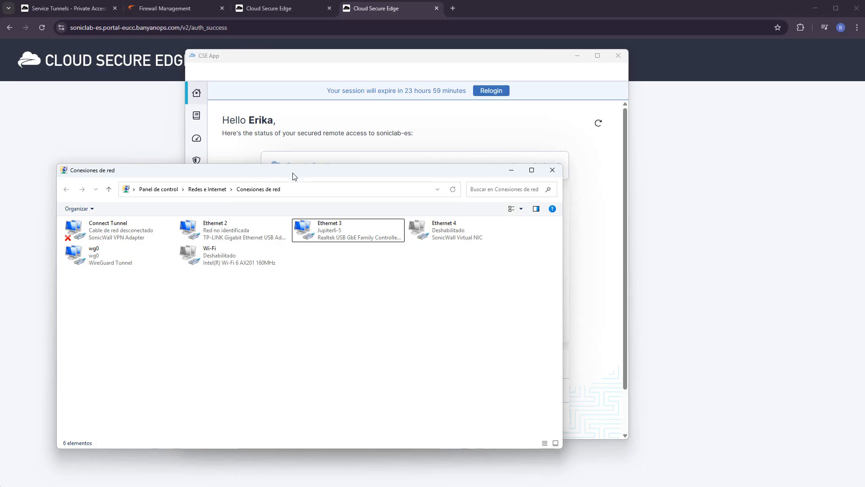
# - Move the network connections window over the CSE App and check the firewall's management IP address in the browser
pyautogui.moveTo(292, 176); pyautogui.dragTo(383, 159)
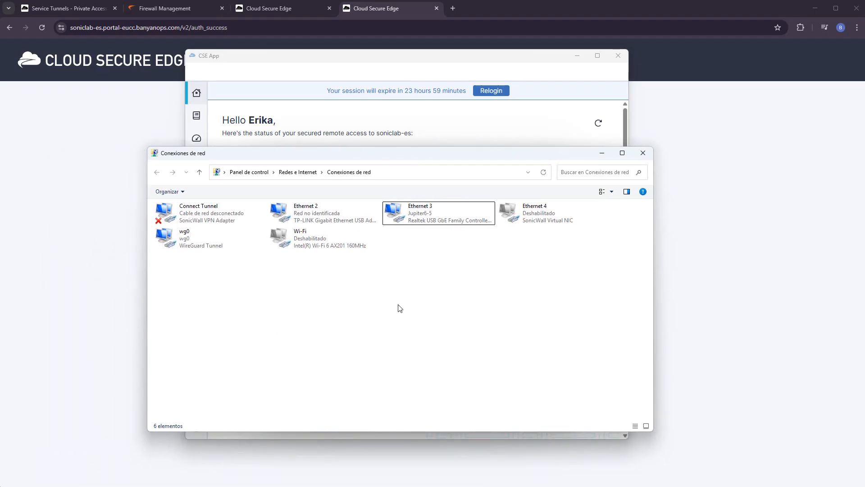
pyautogui.click(163, 13)
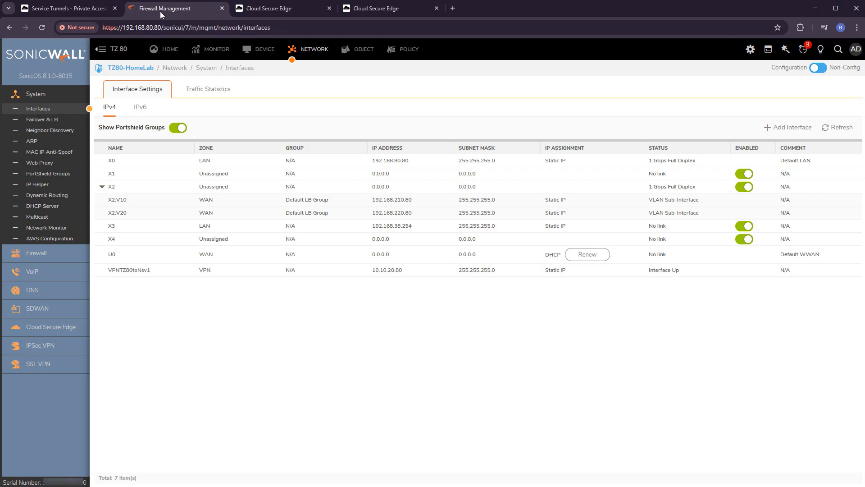
pyautogui.moveTo(164, 27); pyautogui.dragTo(123, 28)
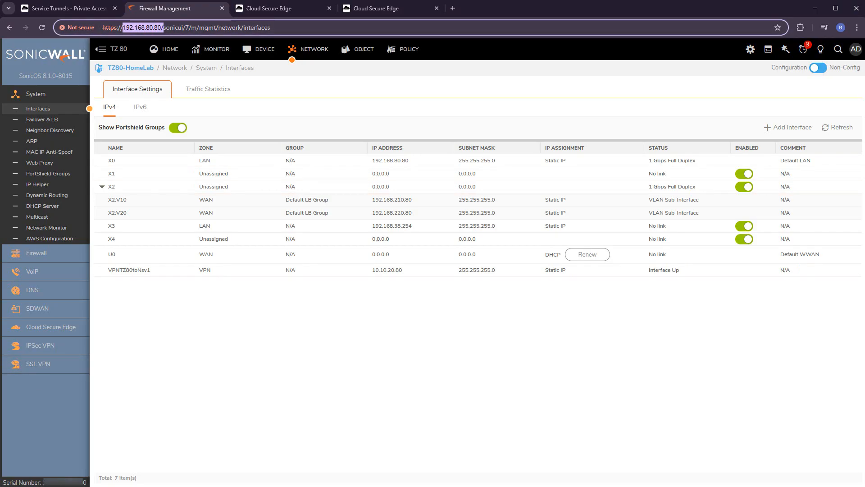
# - Disable the Ethernet 3 adapter in the Windows network connections
pyautogui.hotkey('alt', 'Tab')
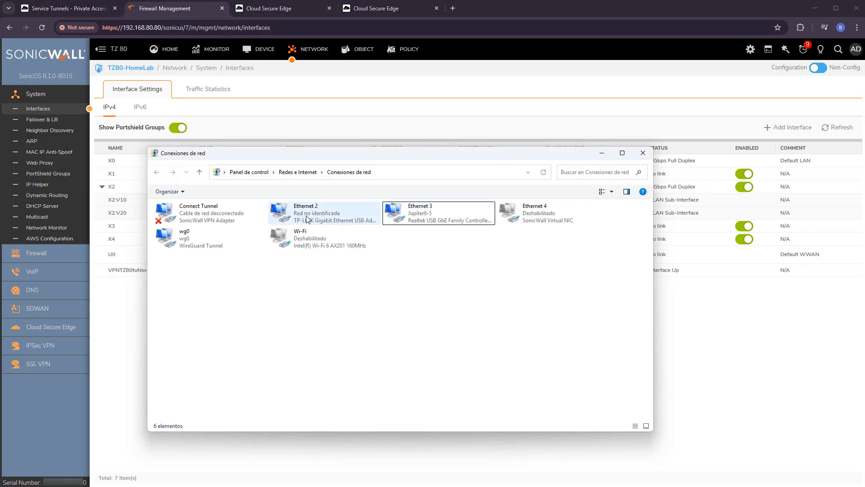
pyautogui.click(423, 213)
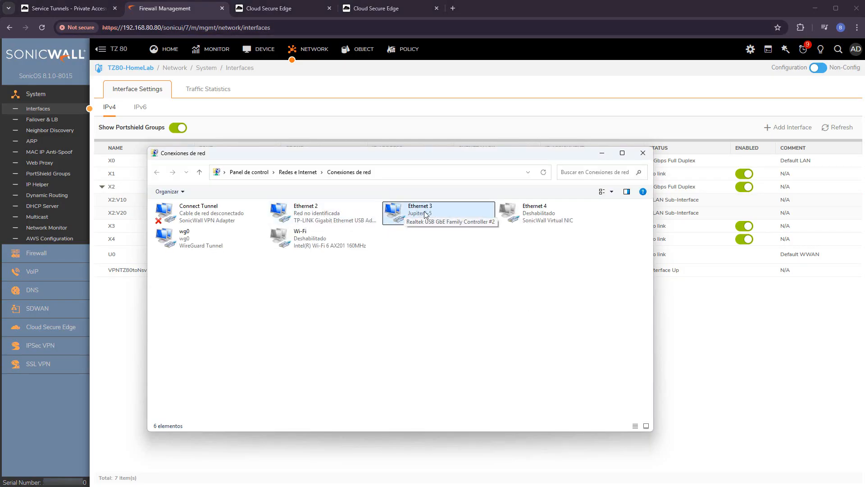
pyautogui.rightClick(425, 215)
pyautogui.click(449, 220)
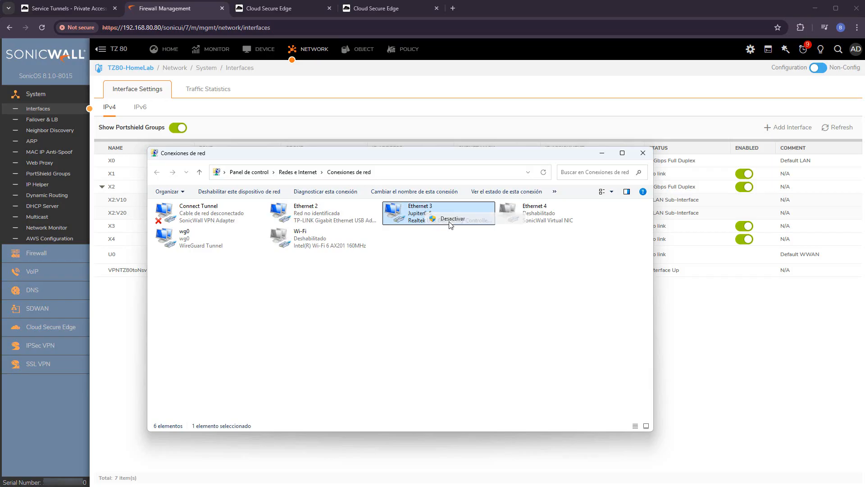
# - Configure Ethernet 2's IPv4 with address 192.168.80.220, mask 255.255.255.0, gateway 192.168.80.80 and preferred DNS 8.8.8.8
pyautogui.rightClick(292, 217)
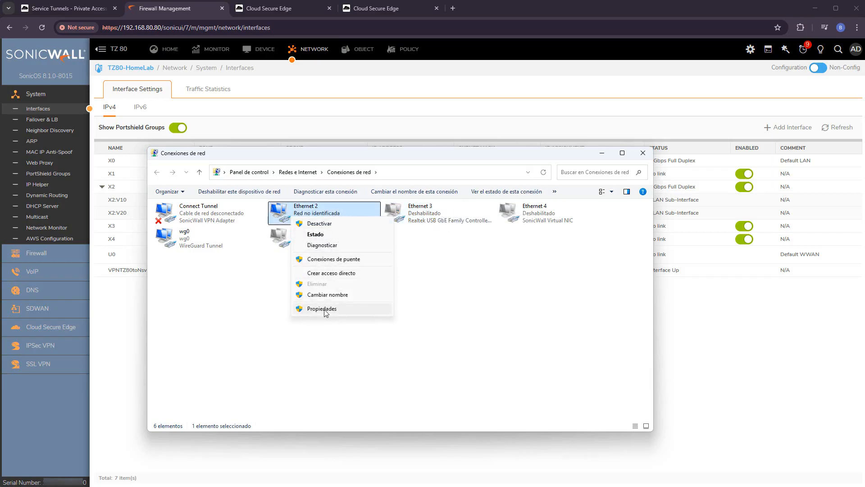
pyautogui.click(339, 310)
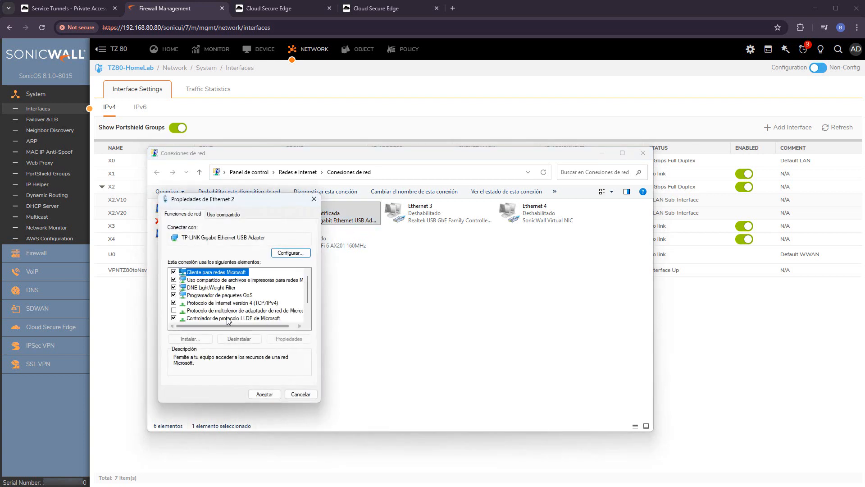
pyautogui.doubleClick(239, 302)
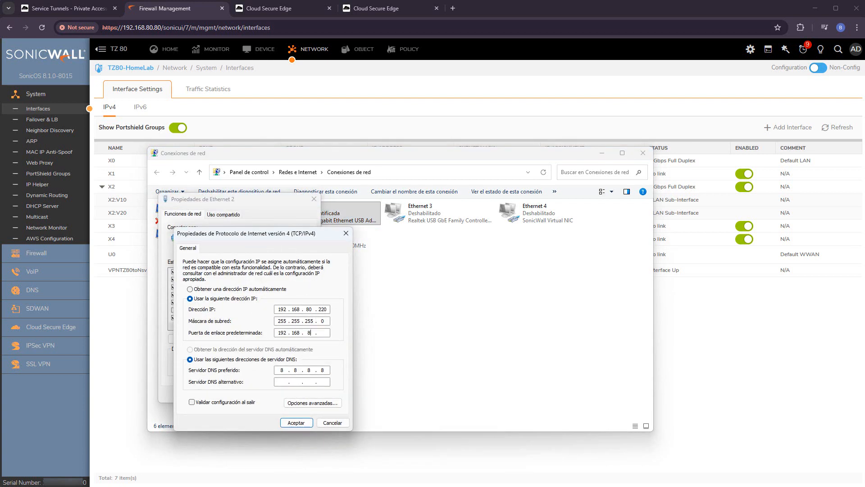
pyautogui.click(296, 422)
pyautogui.click(265, 394)
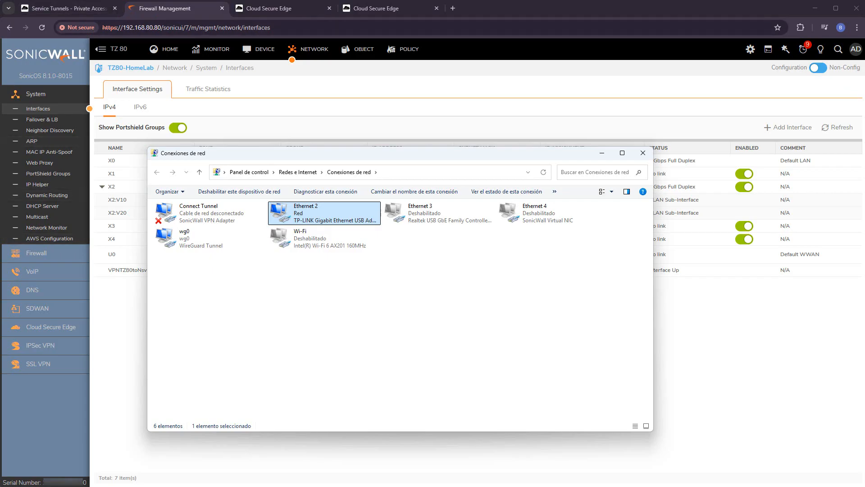
# - Switch to the CSE App and check the service tunnel status and the session's remaining time
pyautogui.hotkey('alt', 'Tab')
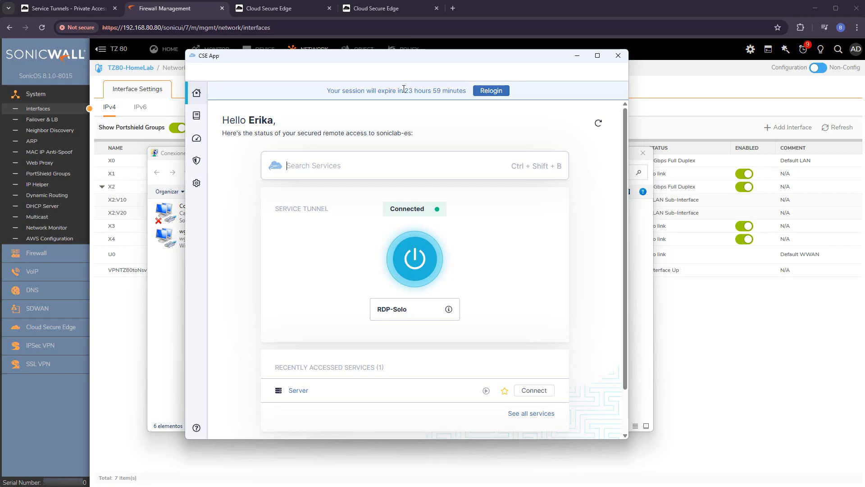
pyautogui.moveTo(404, 89); pyautogui.dragTo(468, 89)
pyautogui.moveTo(467, 90); pyautogui.dragTo(378, 92)
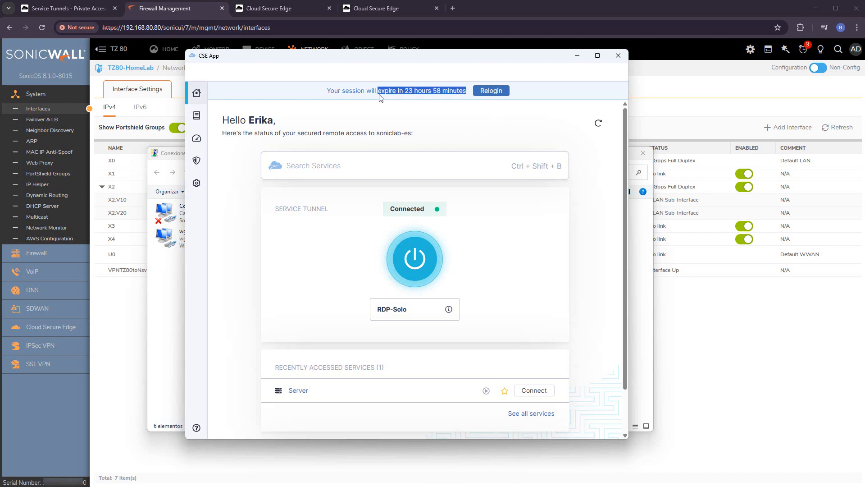
pyautogui.click(407, 125)
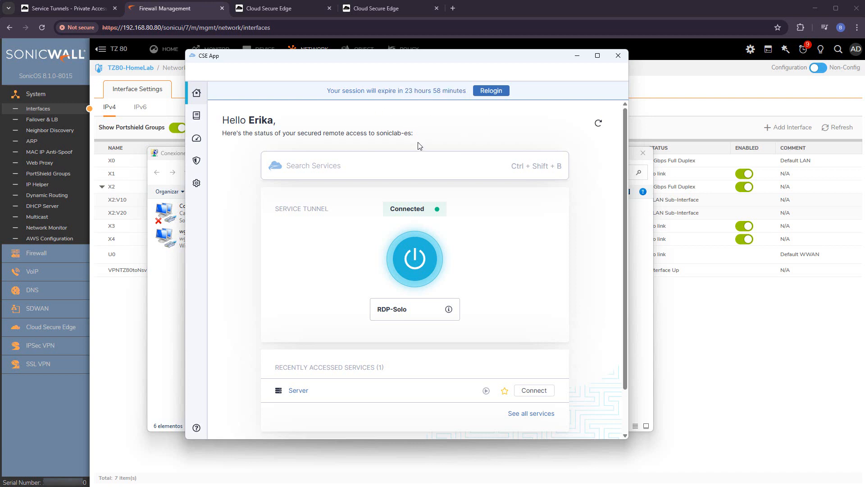
# - Relogin to the CSE App session with the same Microsoft account
pyautogui.click(489, 91)
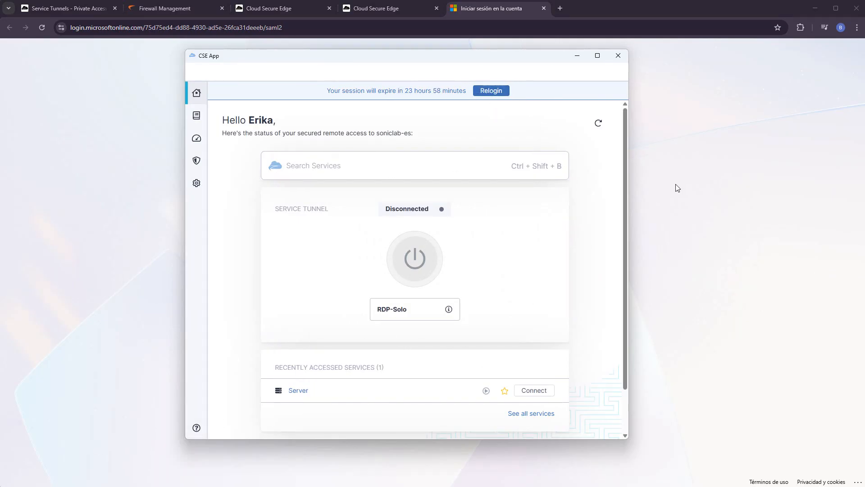
pyautogui.click(639, 201)
pyautogui.click(406, 188)
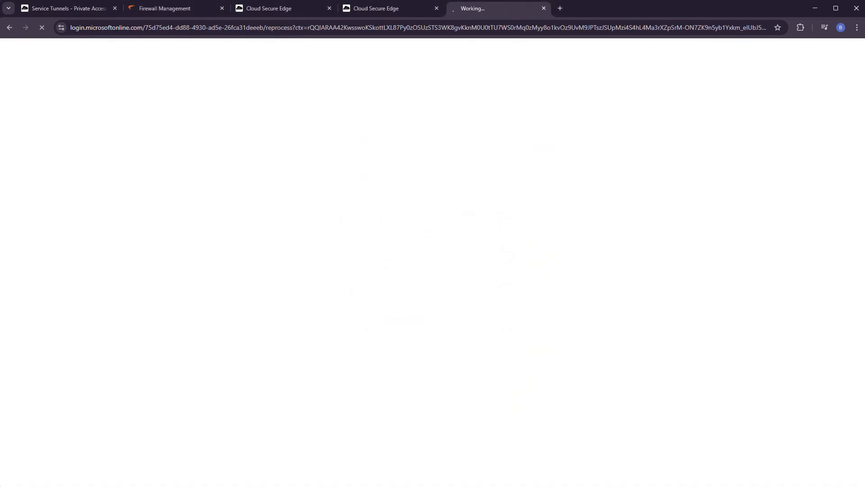
pyautogui.click(420, 278)
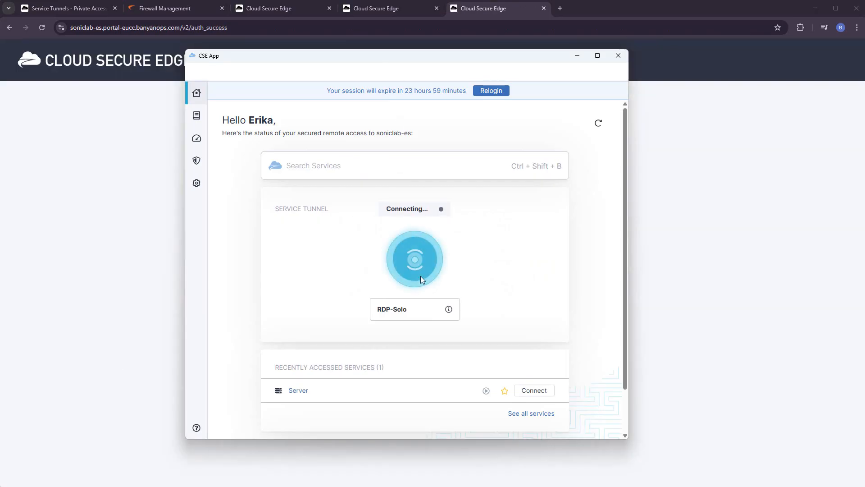
# - Try to connect the service tunnel in the CSE App and view the network ranges of RDP-Solo
pyautogui.click(412, 253)
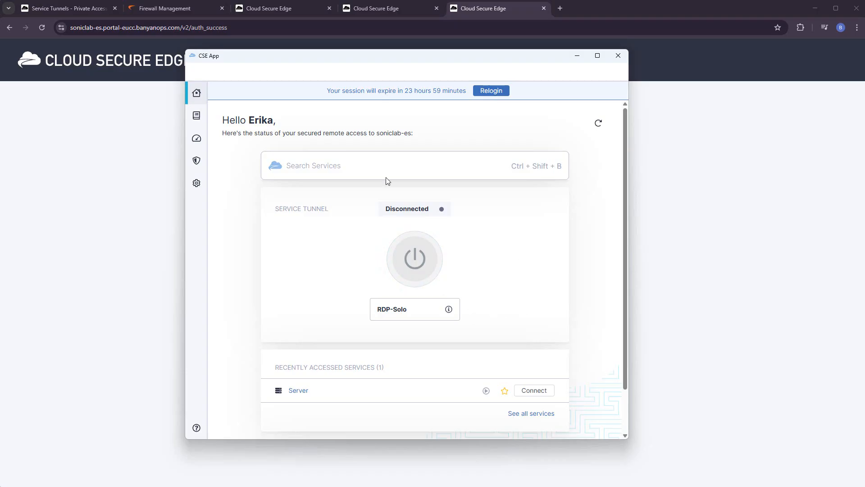
pyautogui.moveTo(276, 126); pyautogui.dragTo(248, 121)
pyautogui.moveTo(450, 311)
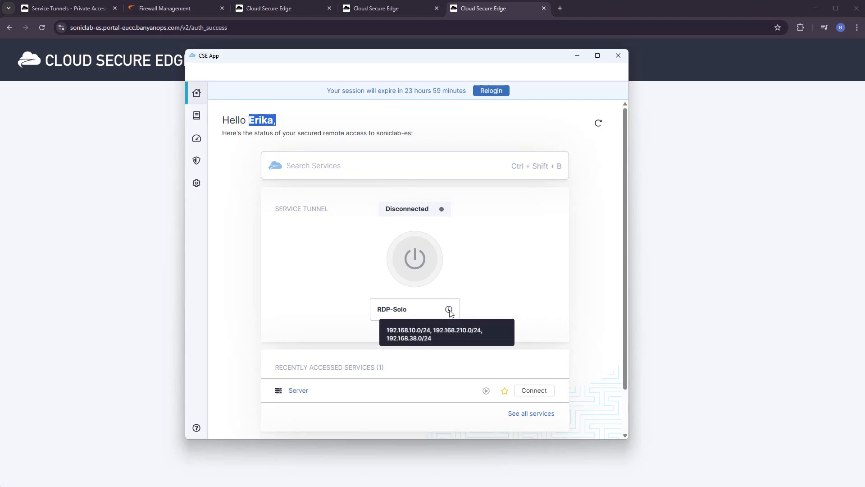
# - Switch to the Cloud Secure Edge admin console's Service Tunnels list in the browser
pyautogui.click(73, 9)
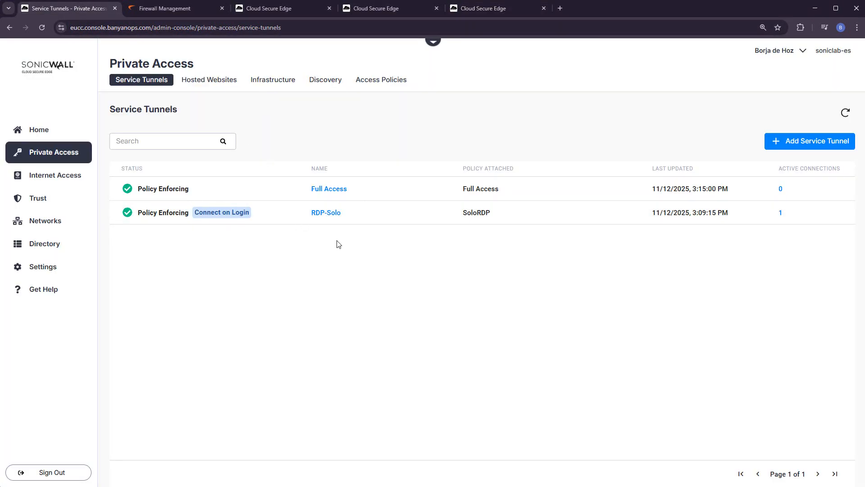